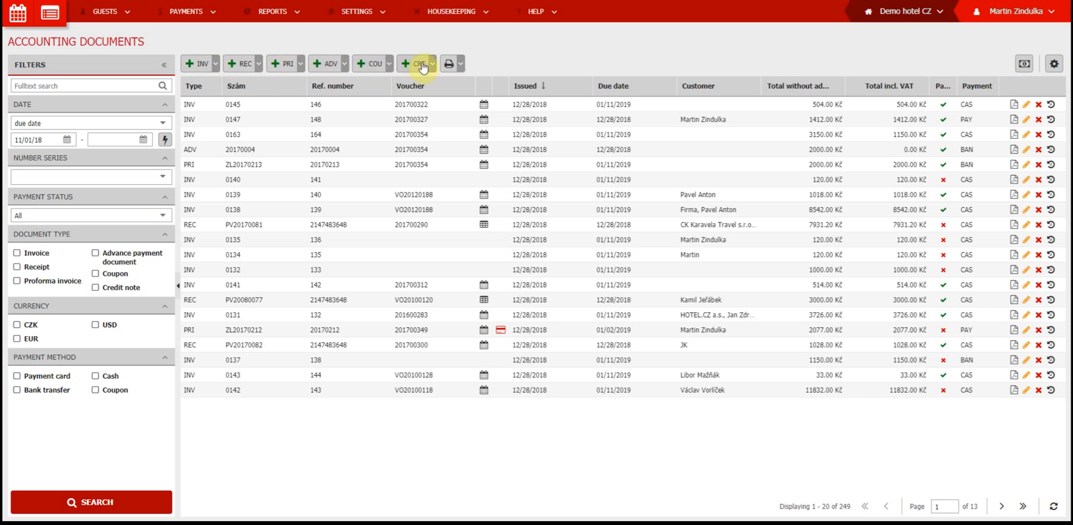
Check the invoice creation options and view a blank invoice form, closing it without saving
left_click(216, 64)
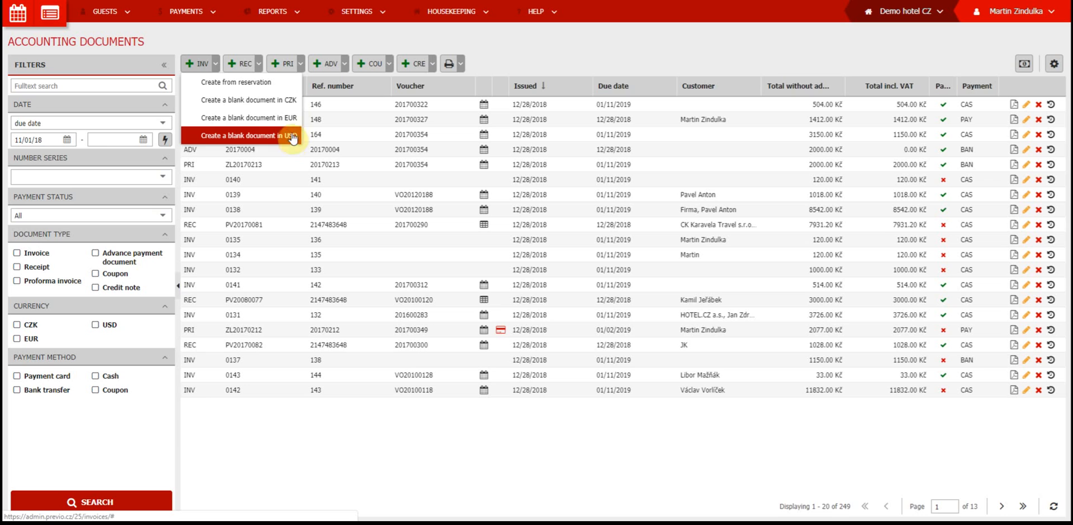
left_click(230, 39)
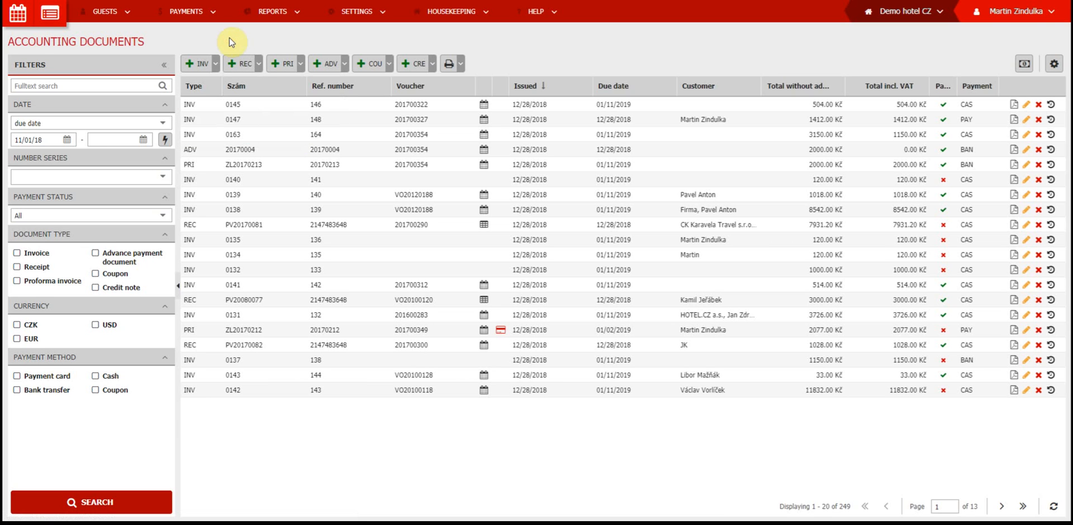
left_click(195, 65)
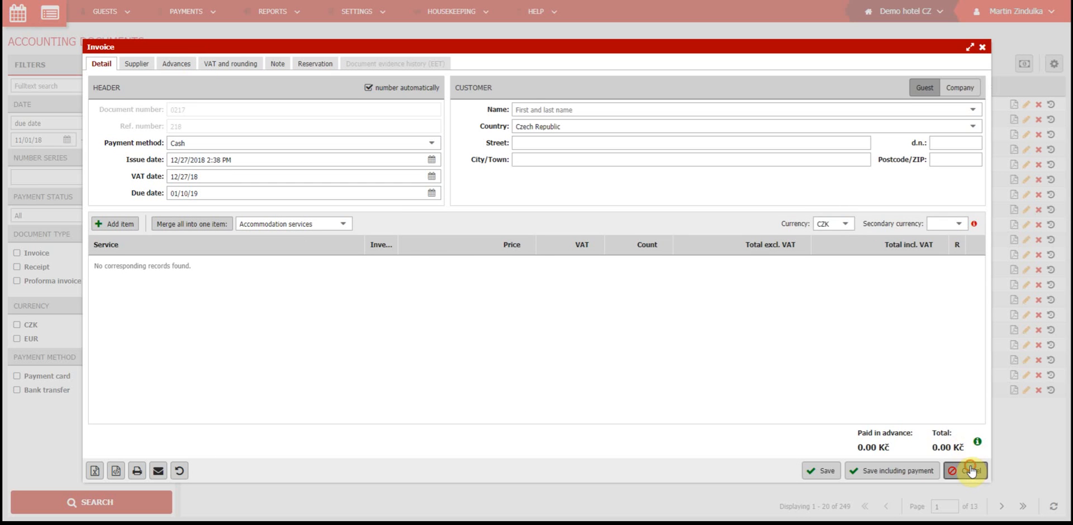
left_click(971, 471)
left_click(540, 281)
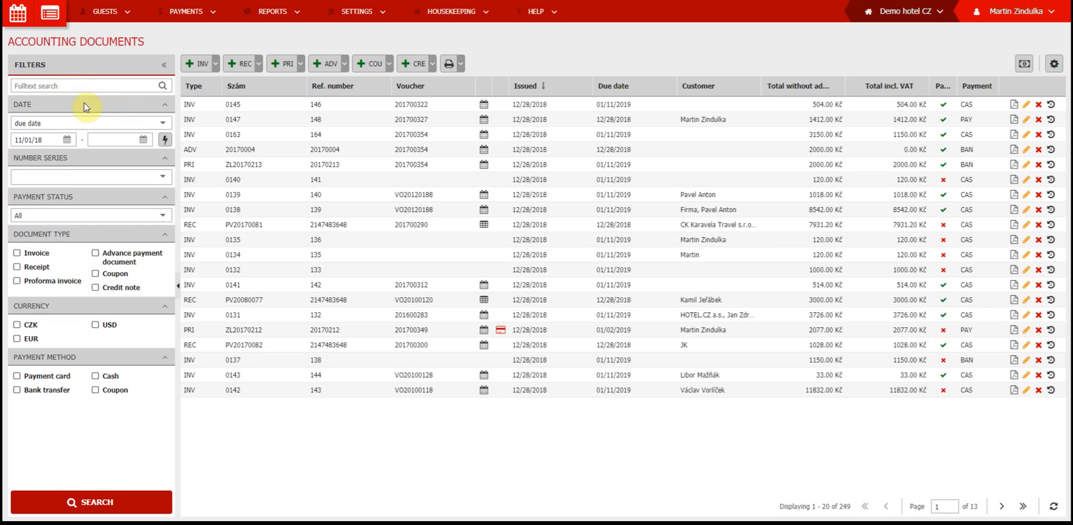
Review the date types and filter the documents by due date for this year
left_click(167, 127)
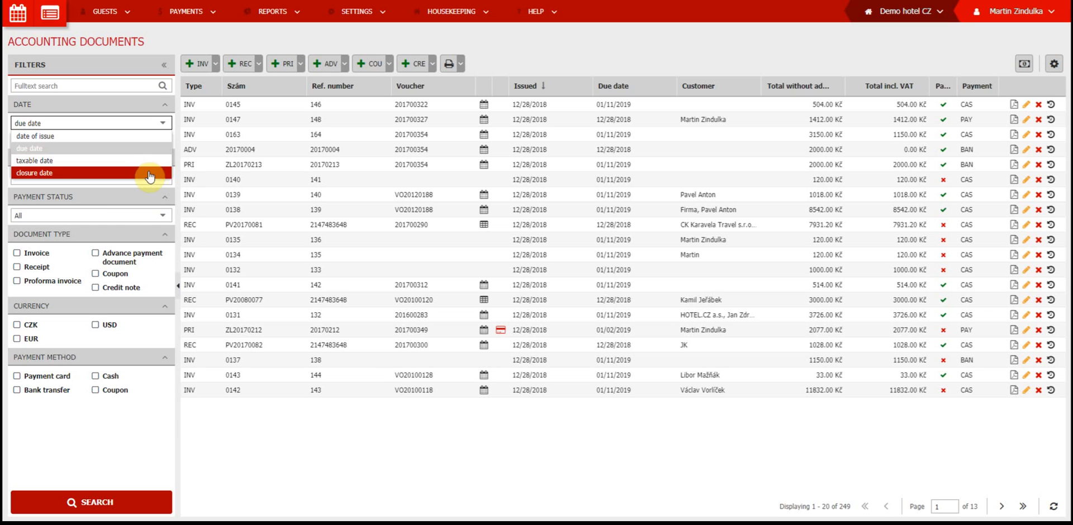
left_click(164, 122)
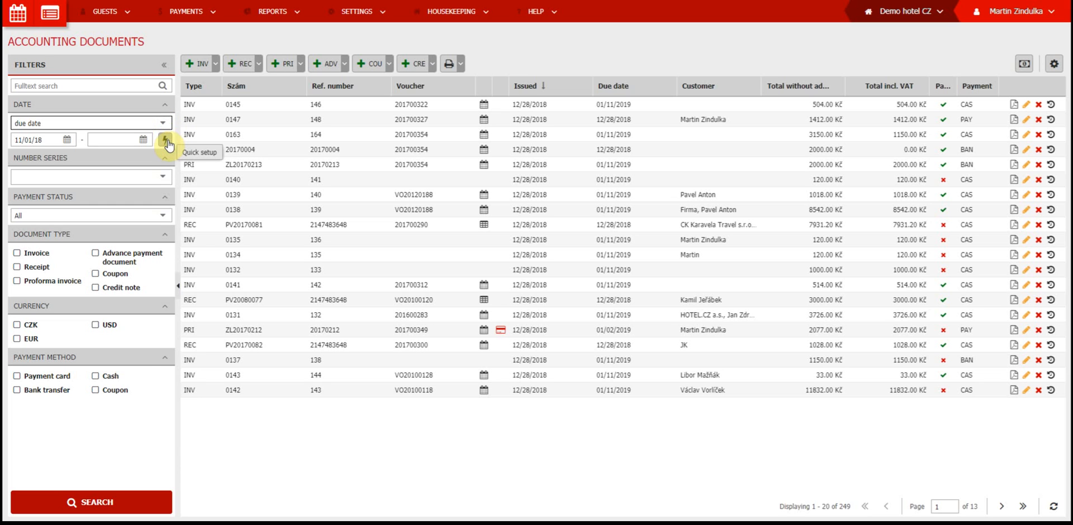
left_click(165, 140)
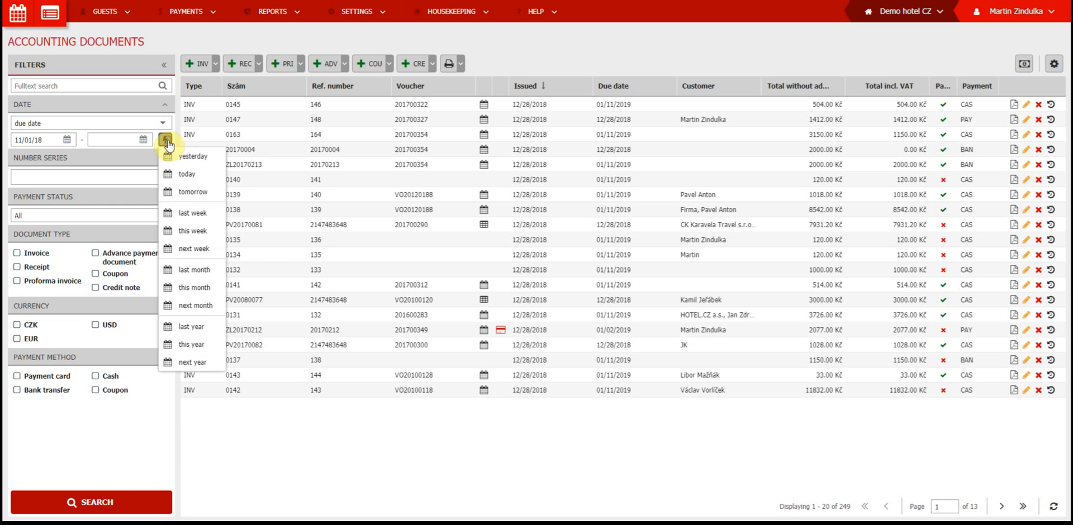
left_click(193, 344)
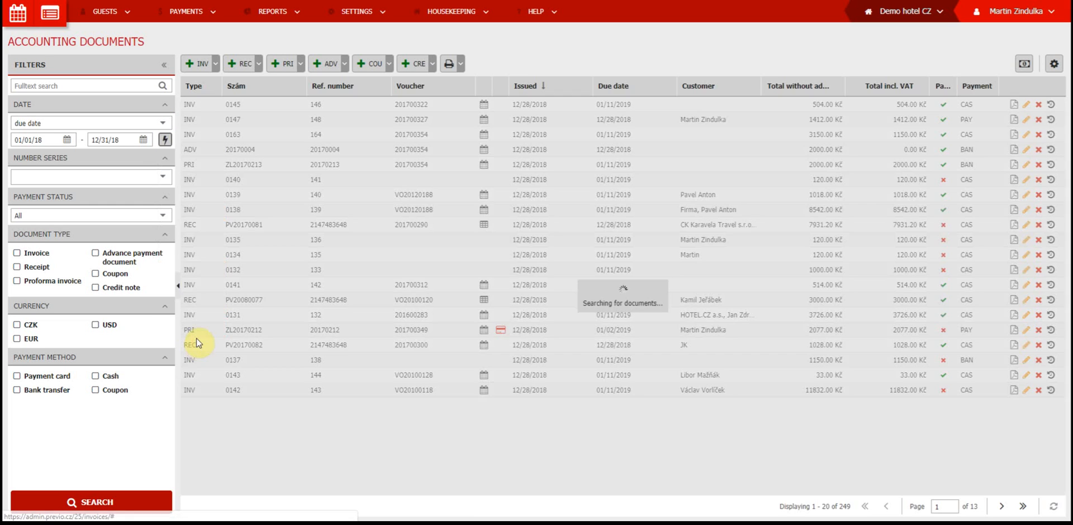
Look through the number series and payment status filter choices, and try the Invoice document type without keeping it
left_click(163, 179)
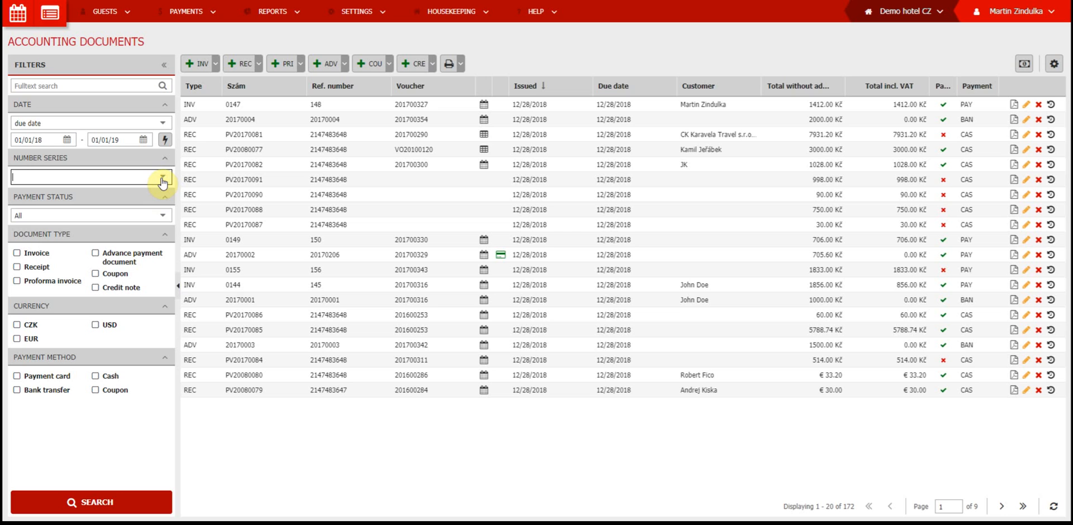
left_click(163, 216)
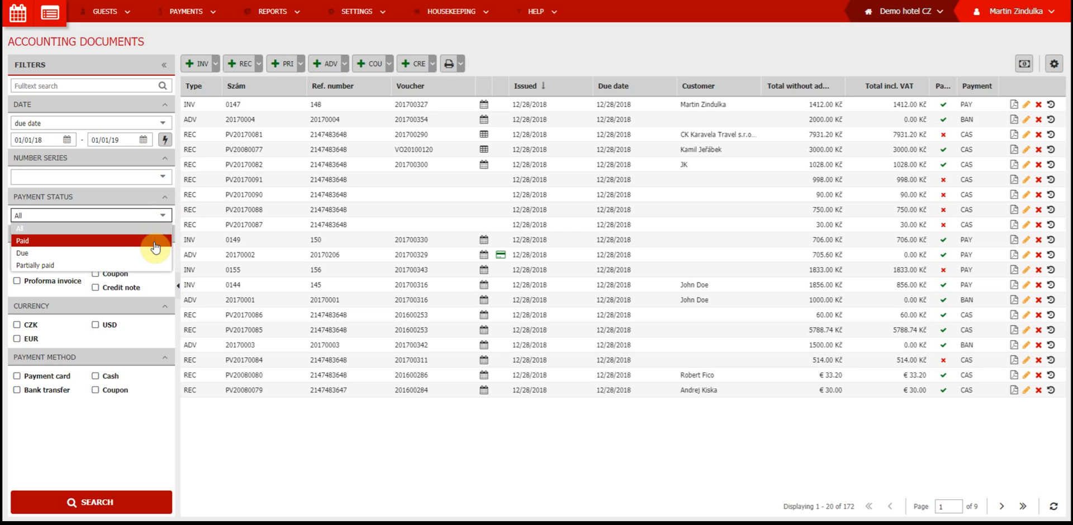
left_click(163, 219)
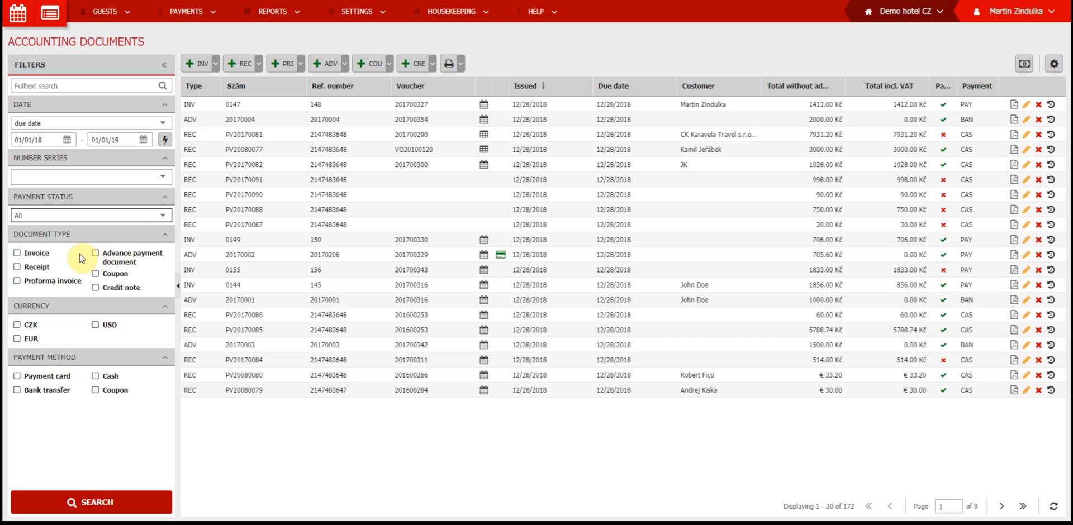
left_click(38, 253)
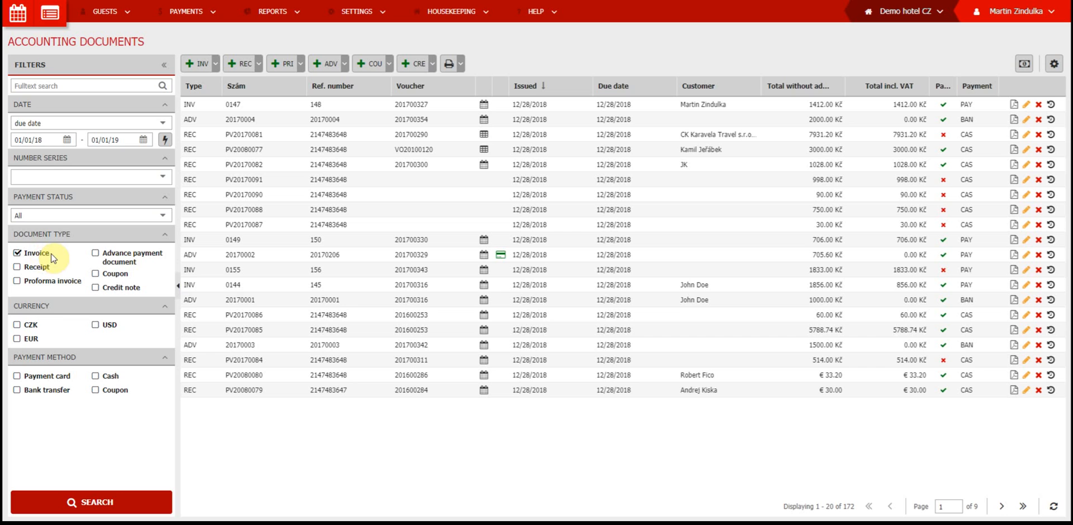
left_click(38, 253)
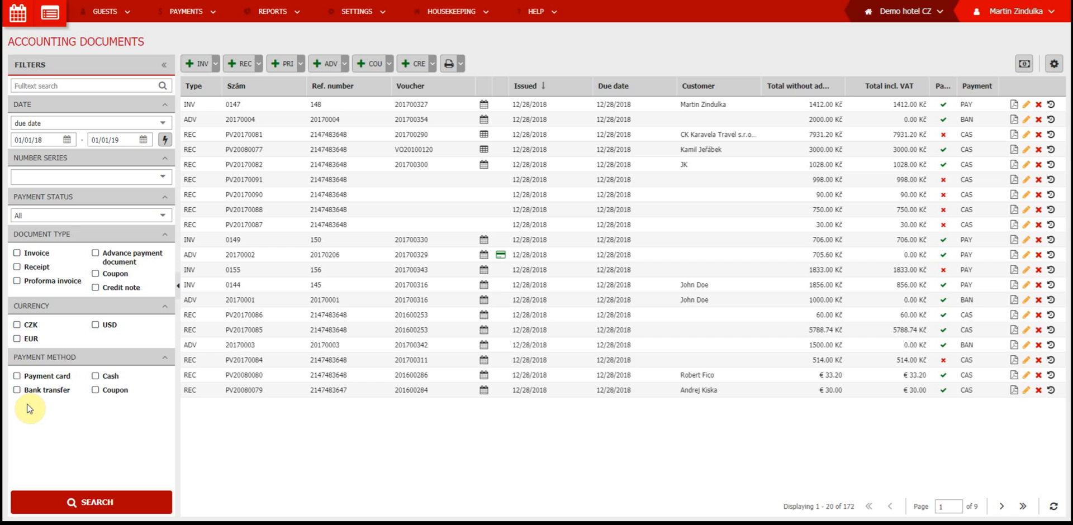
Set the filters to paid invoices in CZK with the payment card method
left_click(29, 326)
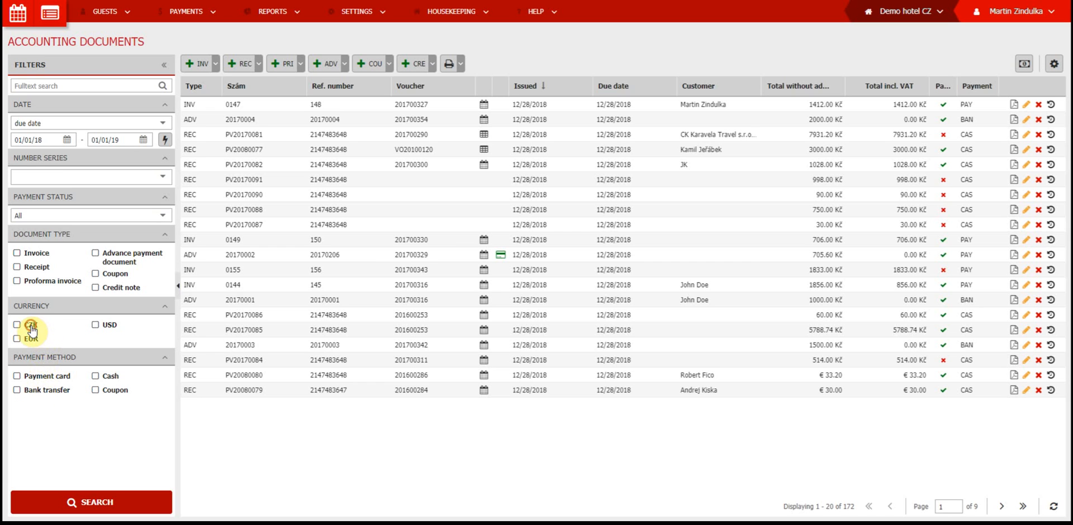
left_click(36, 253)
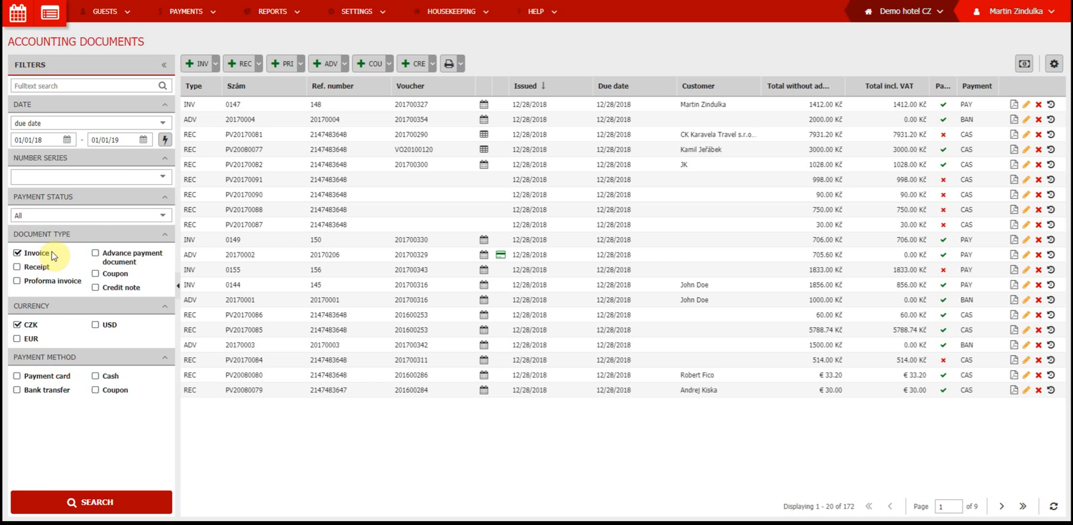
left_click(167, 218)
left_click(146, 237)
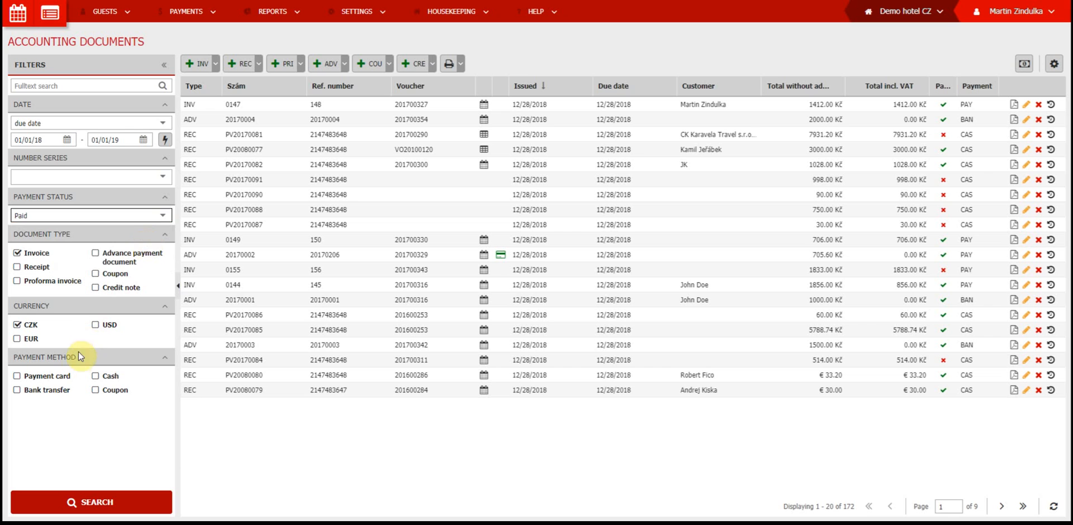
left_click(61, 380)
Filter the documents by date of issue for last month
left_click(164, 139)
left_click(162, 144)
left_click(162, 142)
left_click(193, 277)
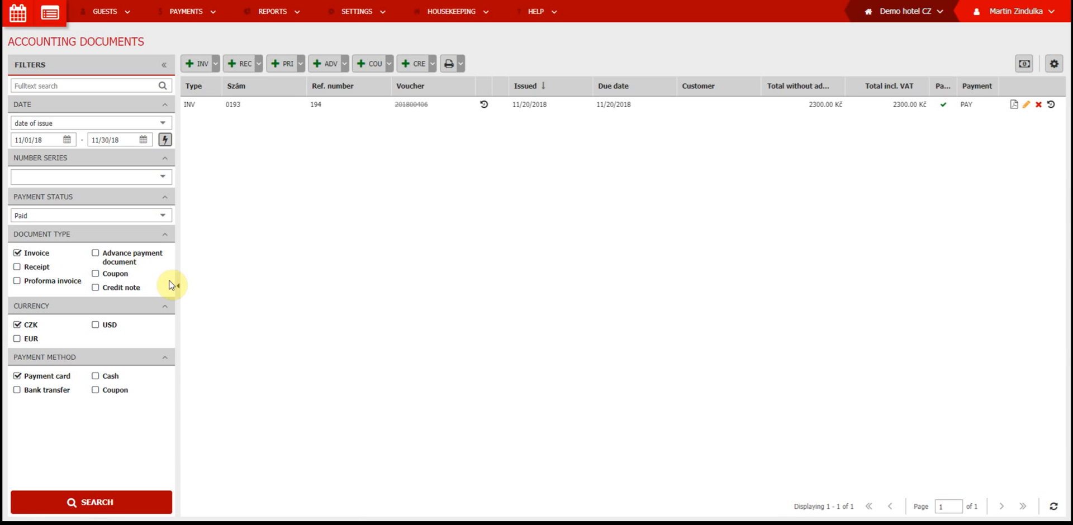
Change the date range to this year and search with Cash added to the payment methods
left_click(165, 139)
left_click(193, 344)
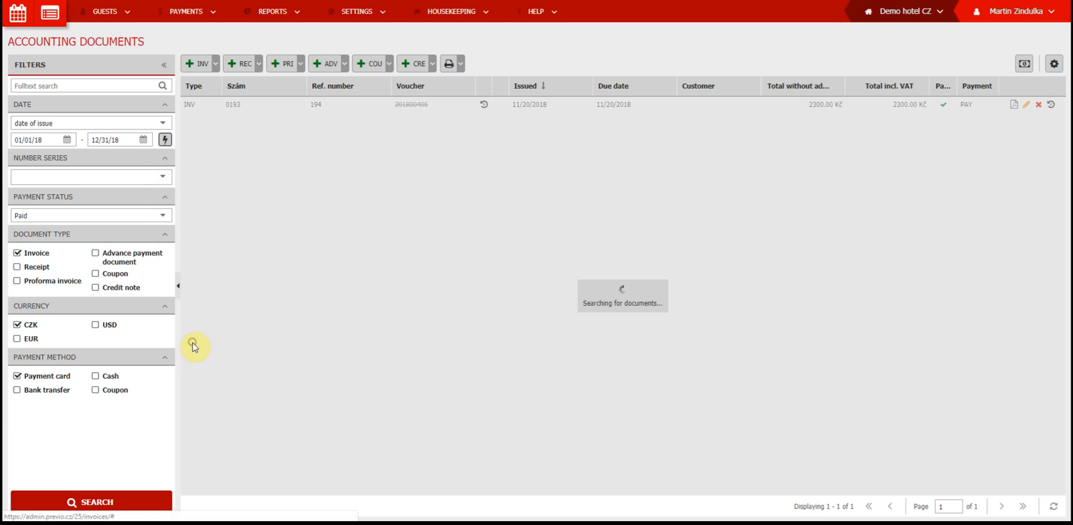
left_click(111, 376)
left_click(104, 501)
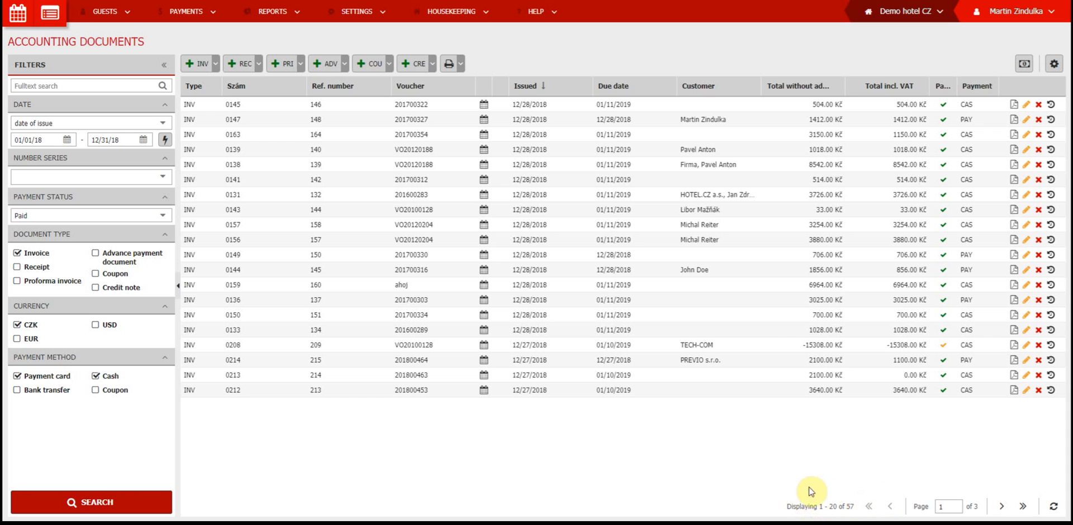
Go to page 2 of the results and sort the documents by reference number
left_click(1002, 506)
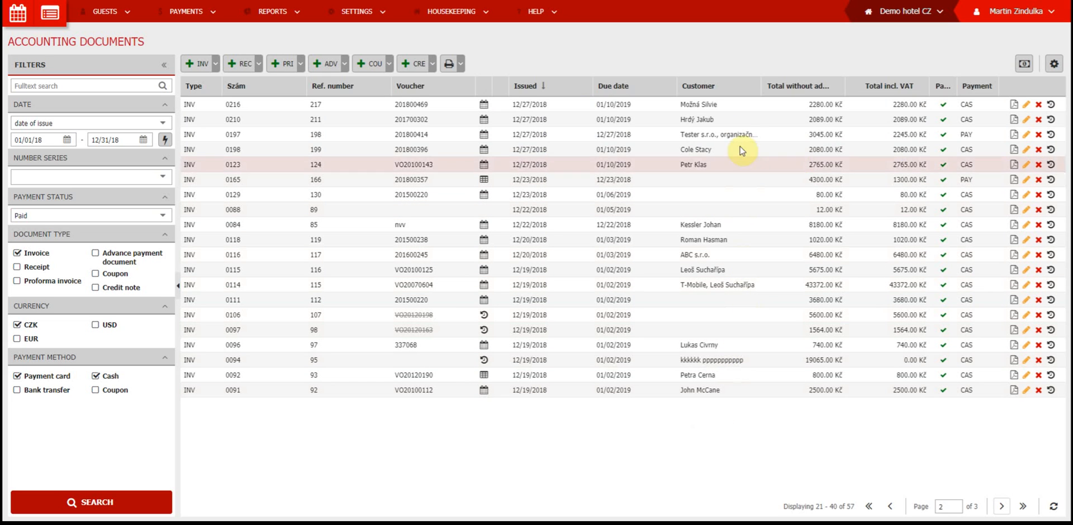
mouse_move(945, 109)
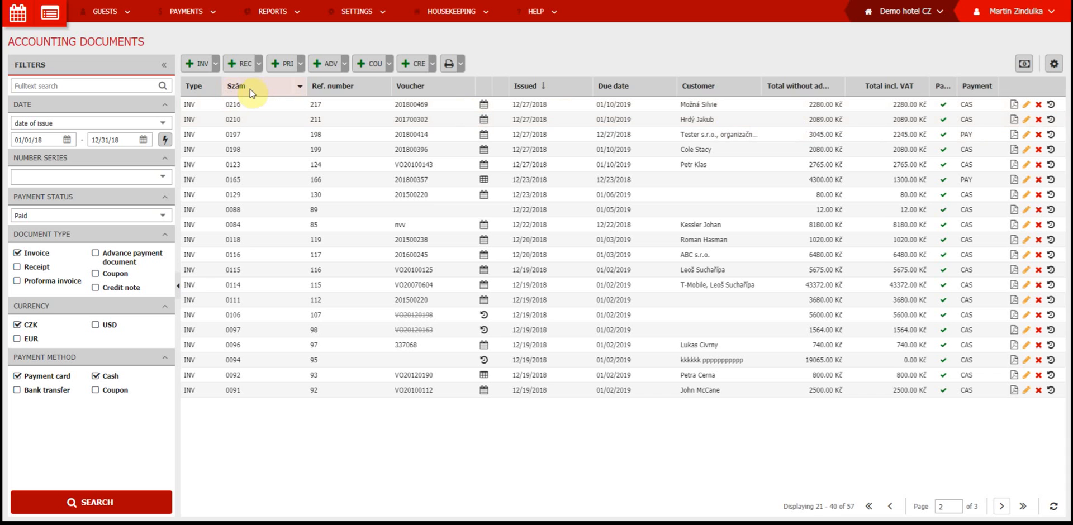
left_click(360, 89)
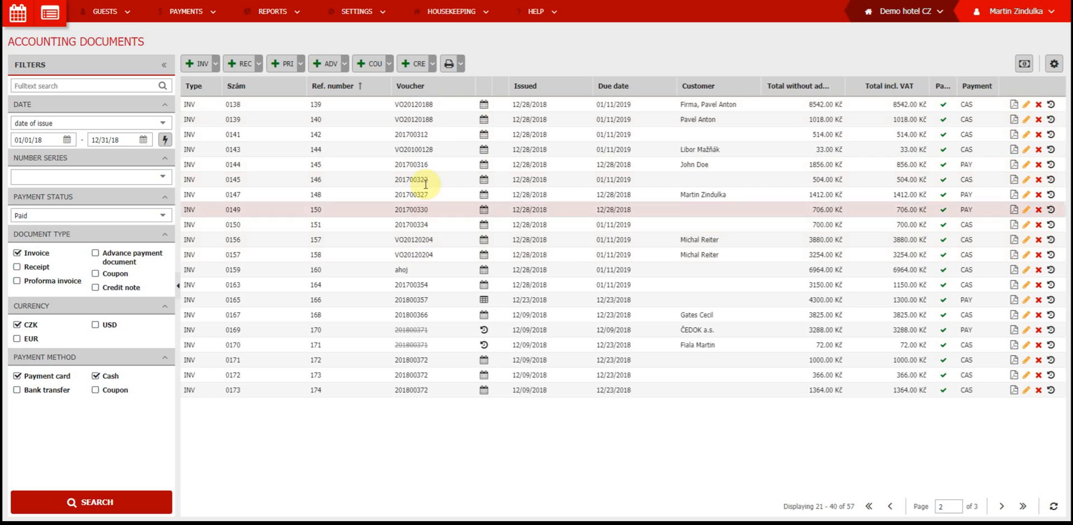
Open the first listed invoice's linked reservation, and try its advanced print options with A5 format without printing
left_click(484, 105)
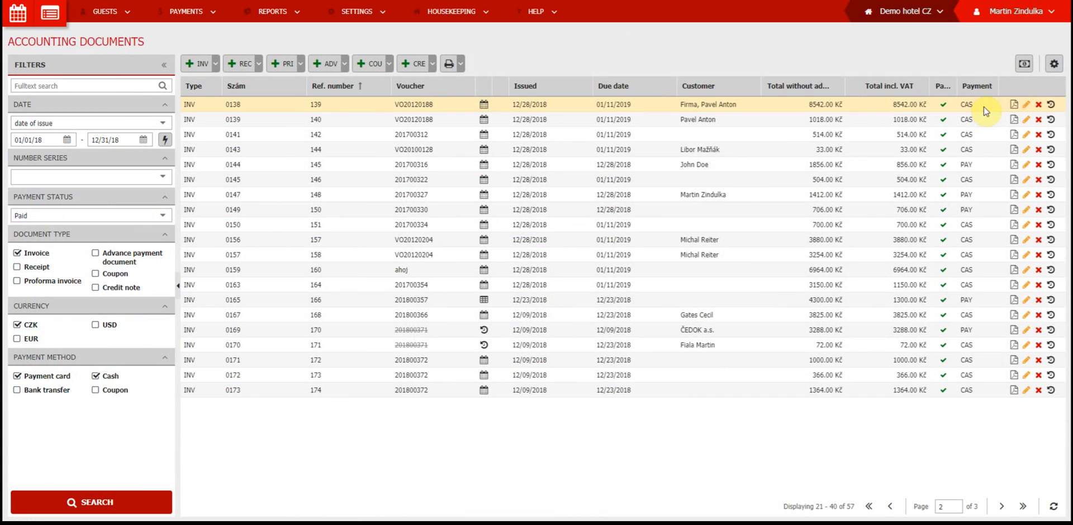
left_click(1014, 106)
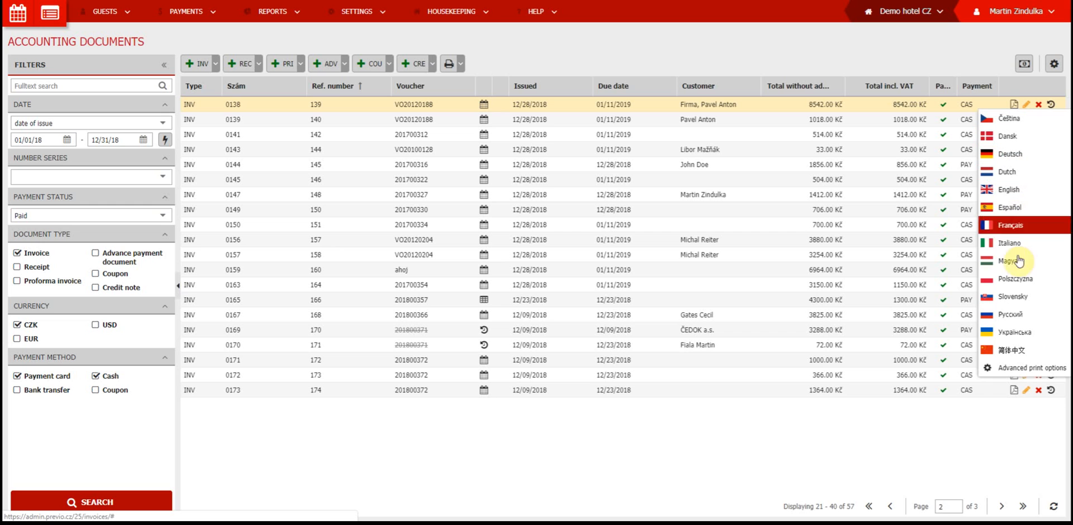
left_click(1031, 369)
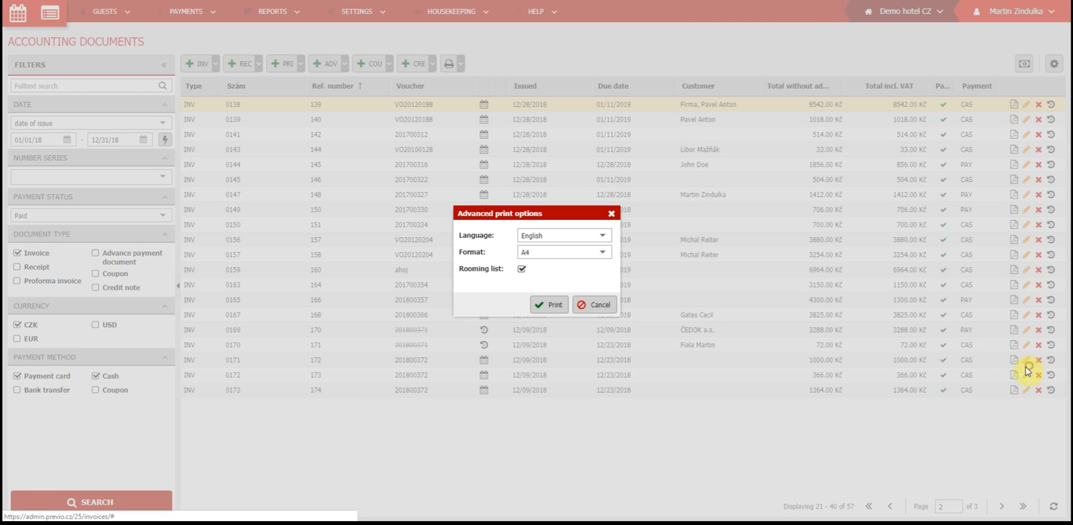
left_click(608, 257)
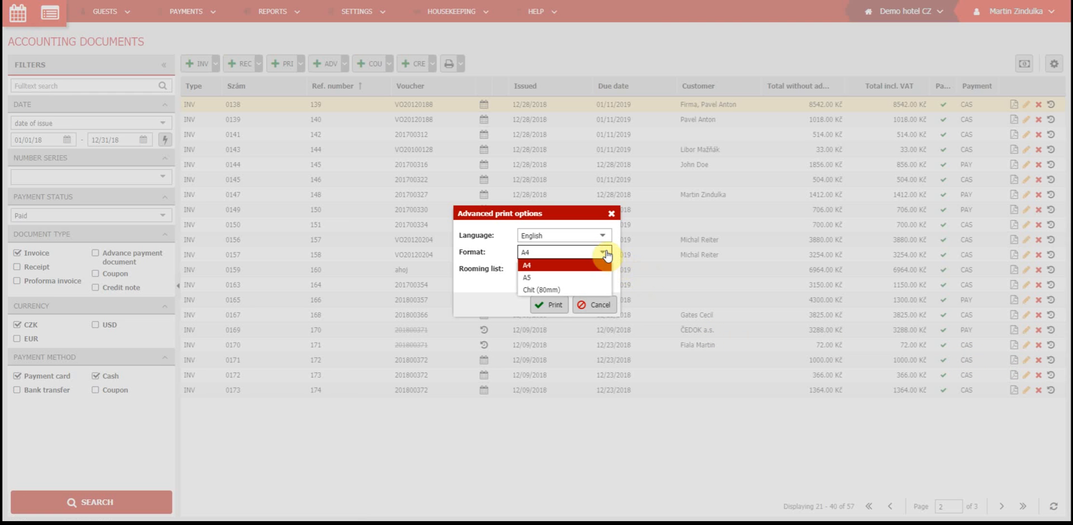
left_click(593, 277)
left_click(522, 269)
left_click(597, 305)
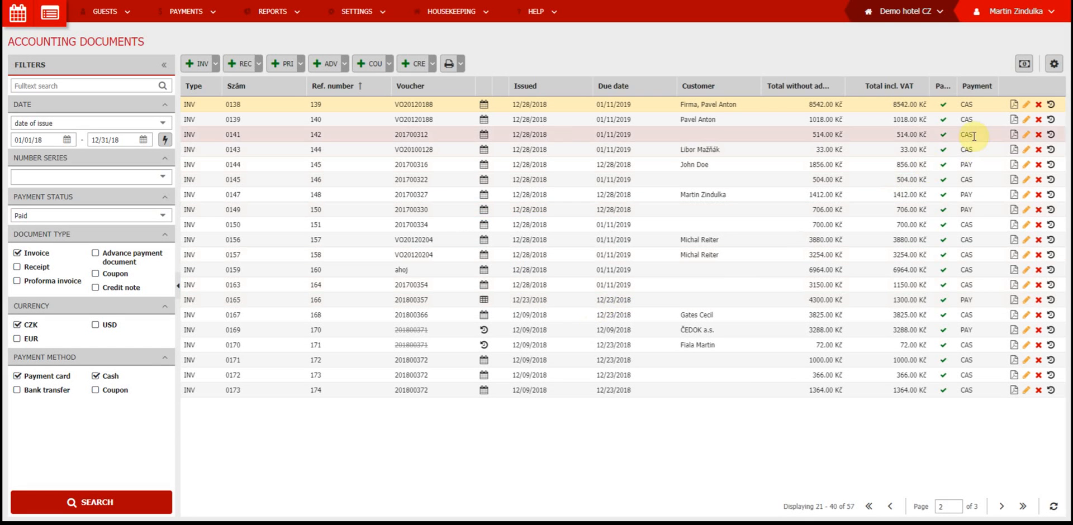
View the first listed invoice's edit form and its deletion confirmation, cancelling both
left_click(1026, 105)
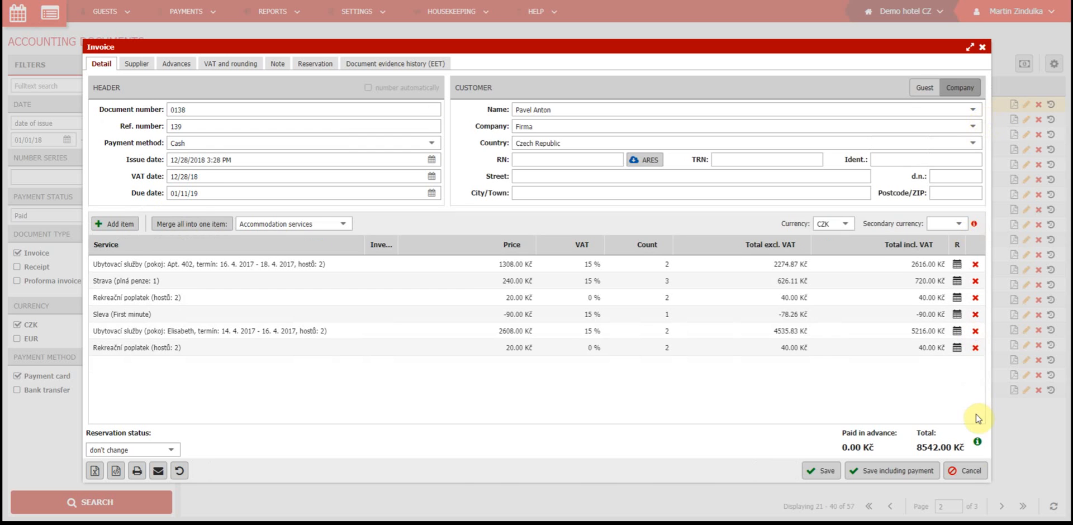
left_click(969, 469)
left_click(1040, 106)
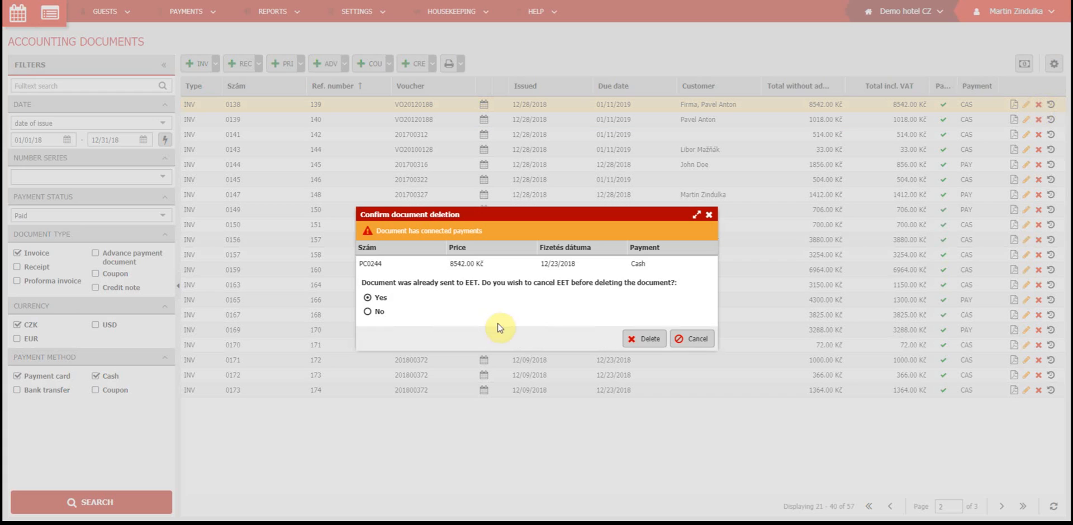
left_click(702, 338)
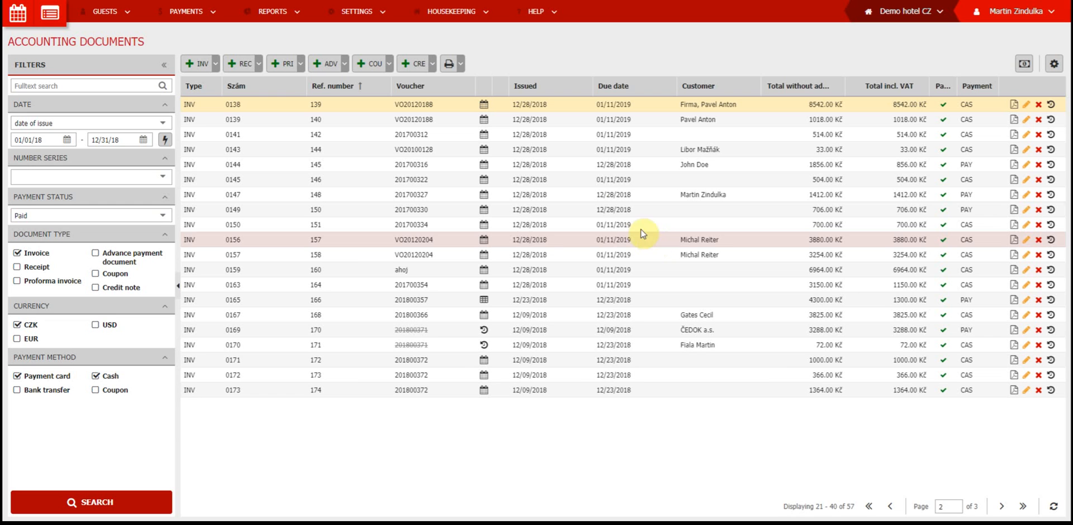
Open the list of print and export formats for the filtered documents
left_click(461, 64)
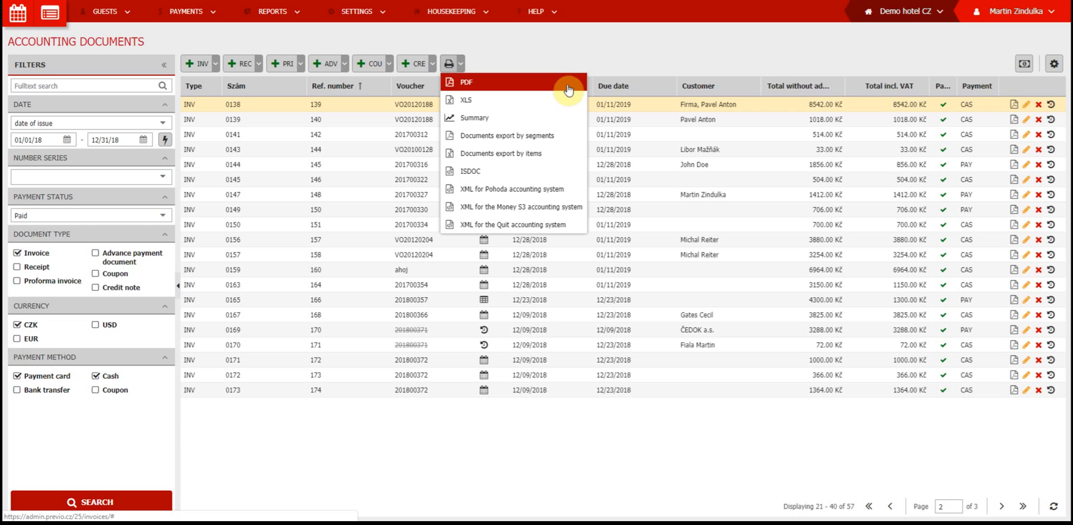